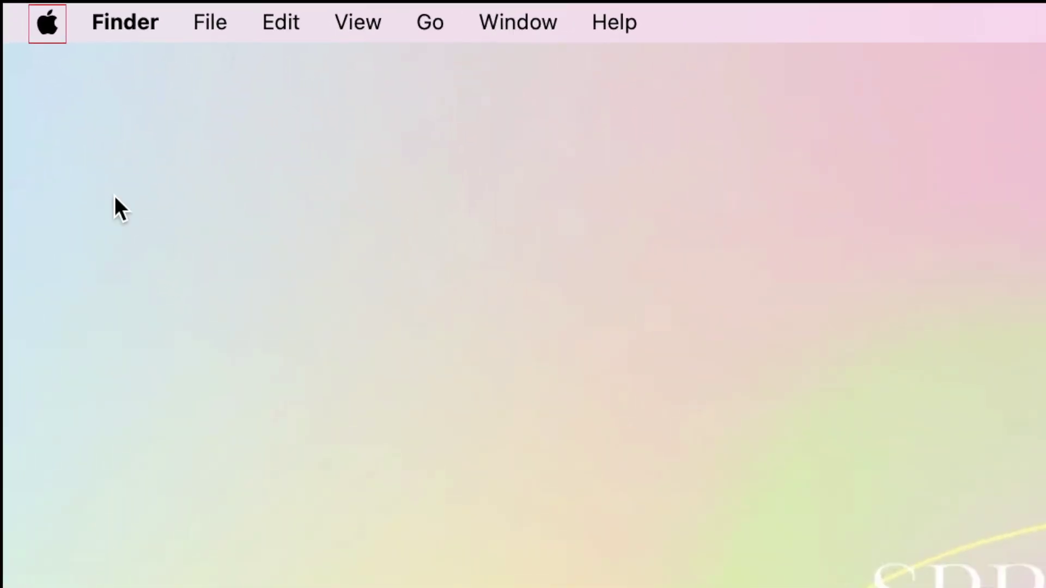
# Step: Go to the Apple ID account's iCloud page in System Settings, where Photos shows off
pyautogui.click(45, 24)
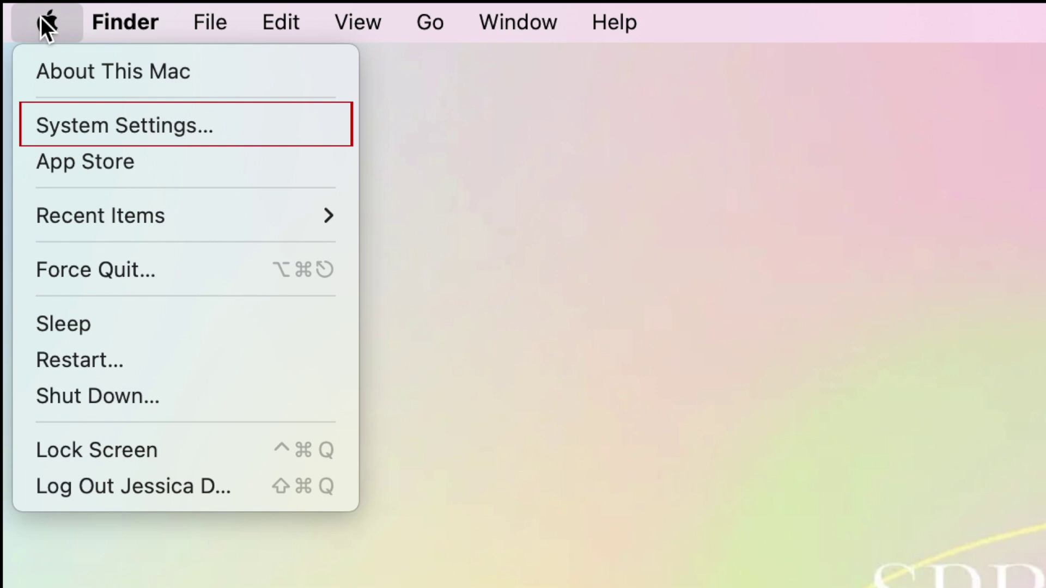
pyautogui.click(247, 134)
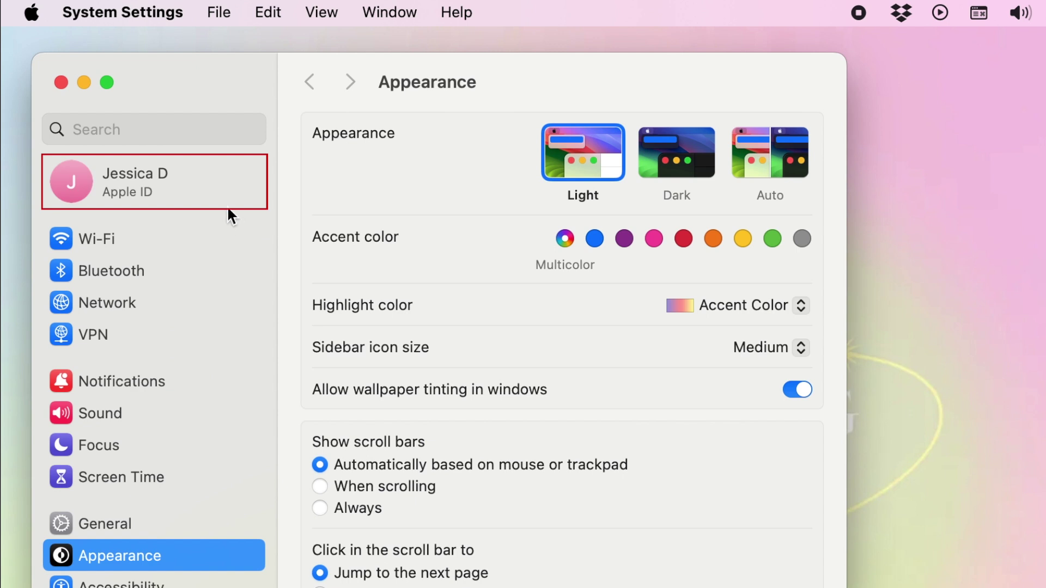
pyautogui.click(190, 180)
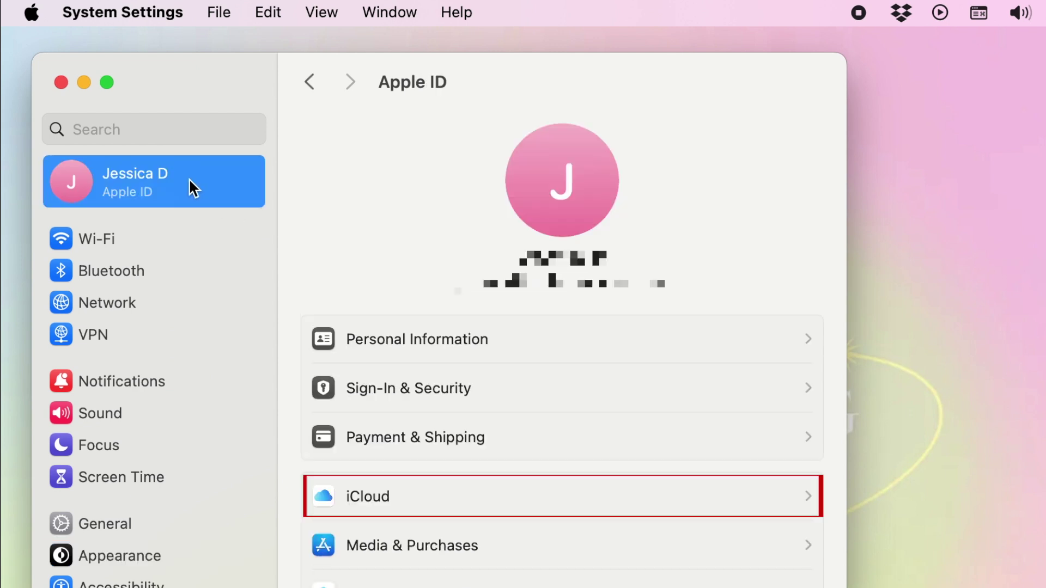
pyautogui.click(514, 497)
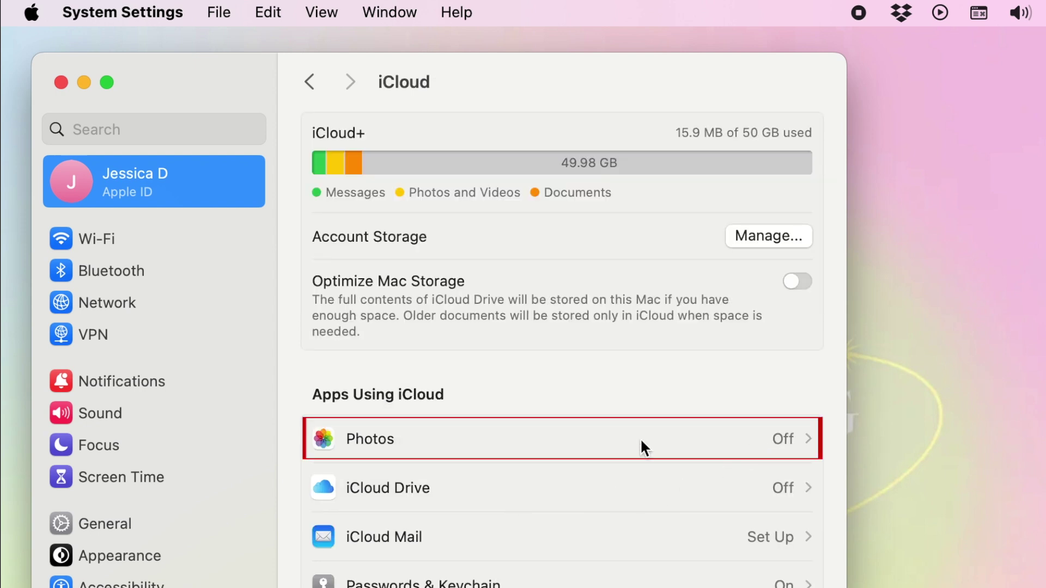
# Step: Turn on Sync this Mac for iCloud Photos, confirm with Done, and close System Settings
pyautogui.click(384, 437)
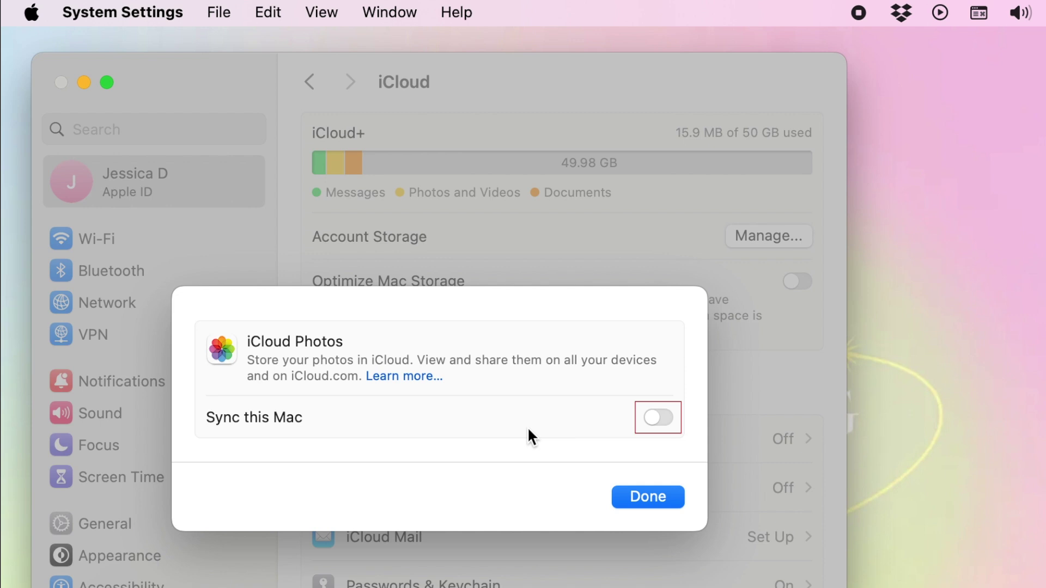
pyautogui.click(653, 417)
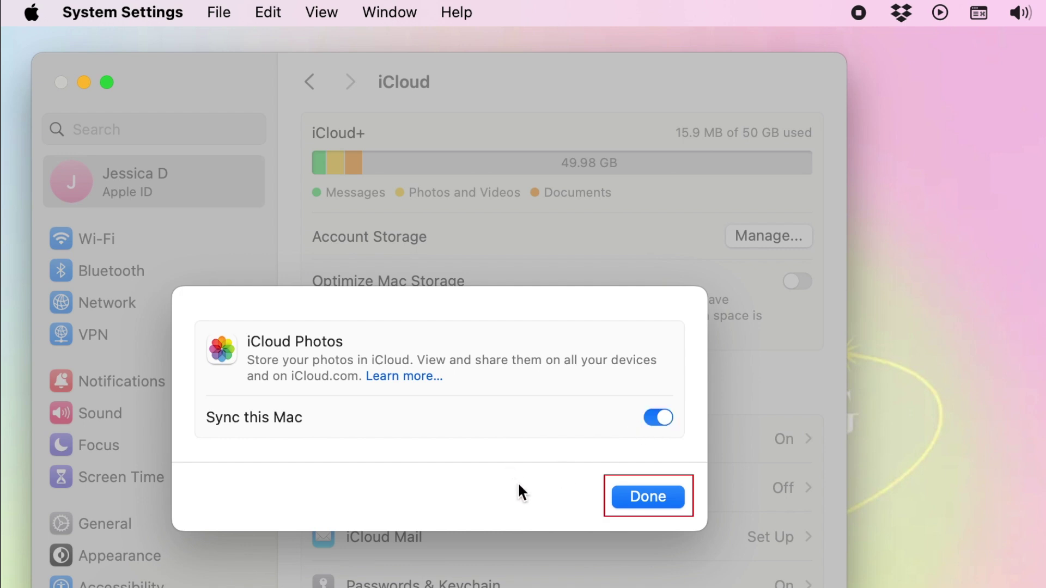
pyautogui.click(645, 503)
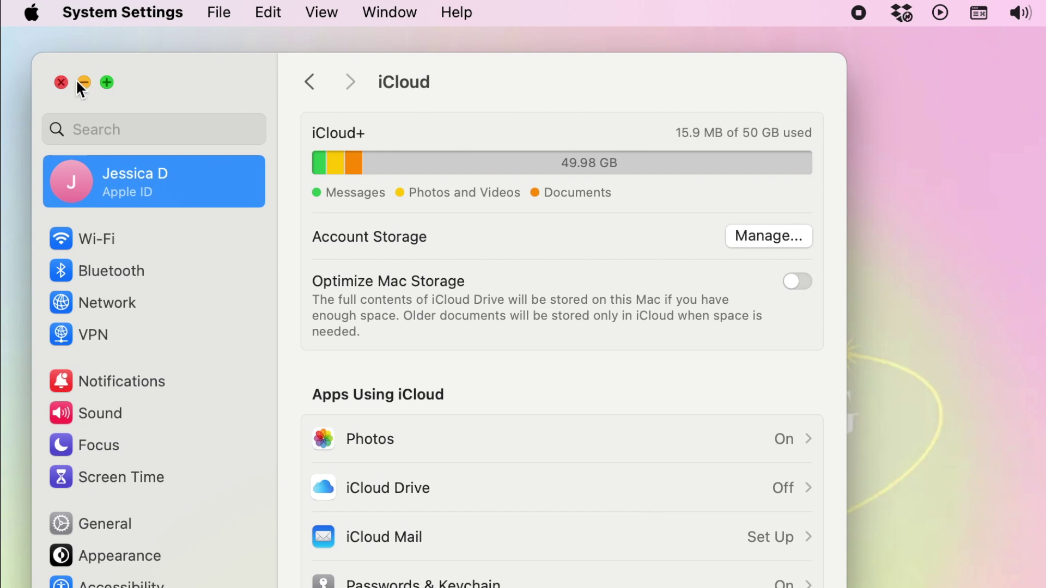
pyautogui.click(60, 81)
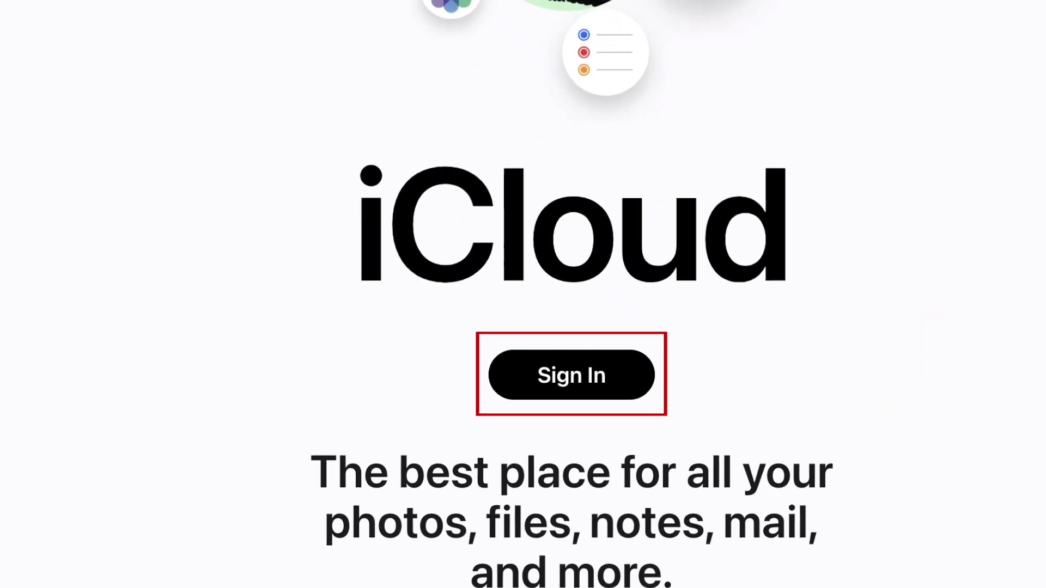
# Step: Sign in to iCloud.com using Continue with Password and the autofilled password
pyautogui.click(522, 337)
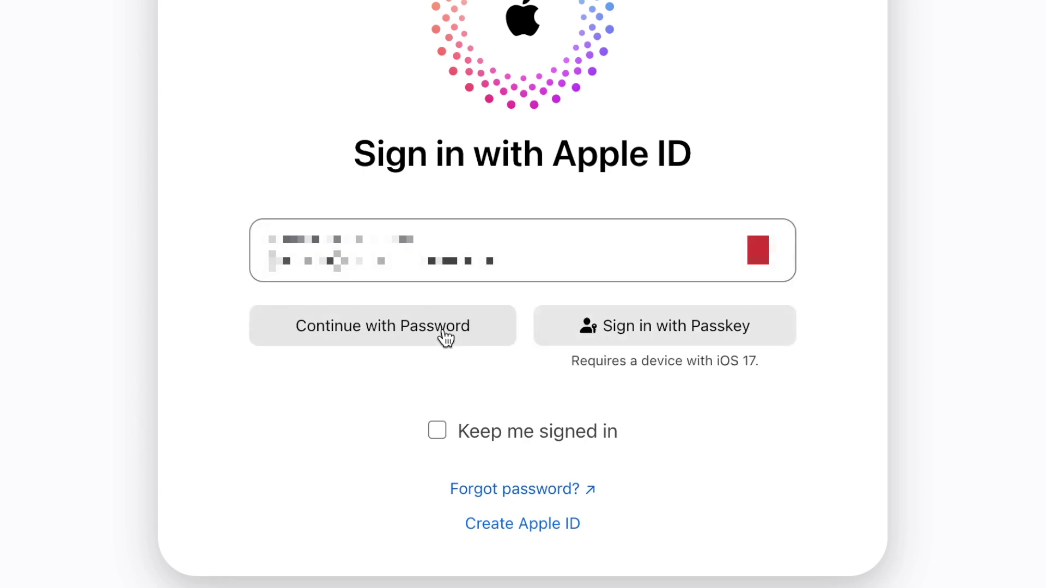
pyautogui.click(446, 336)
pyautogui.click(765, 345)
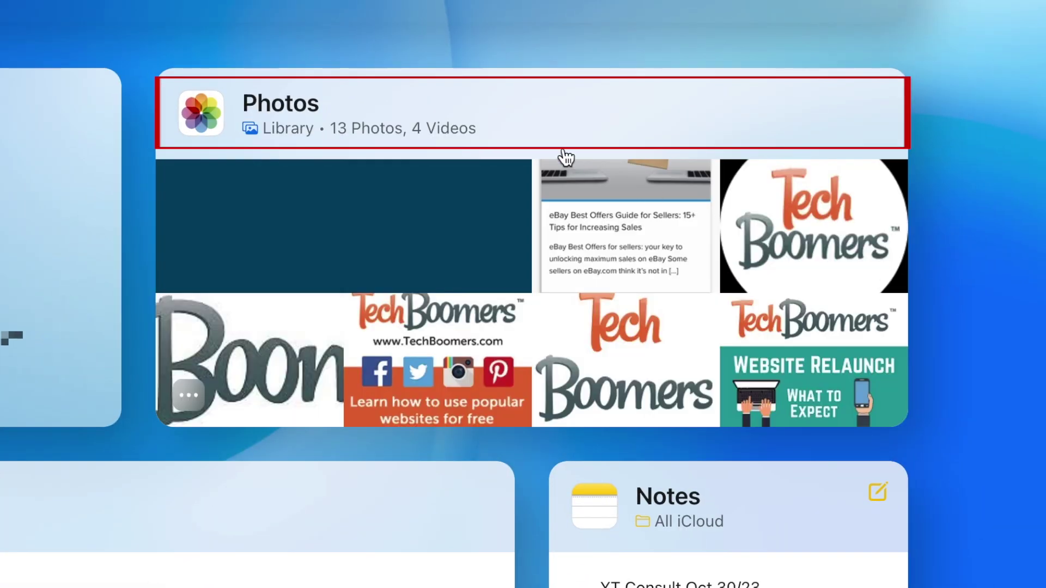
# Step: Open the iCloud Photos library, select three TechBoomers photos, and download them
pyautogui.click(294, 106)
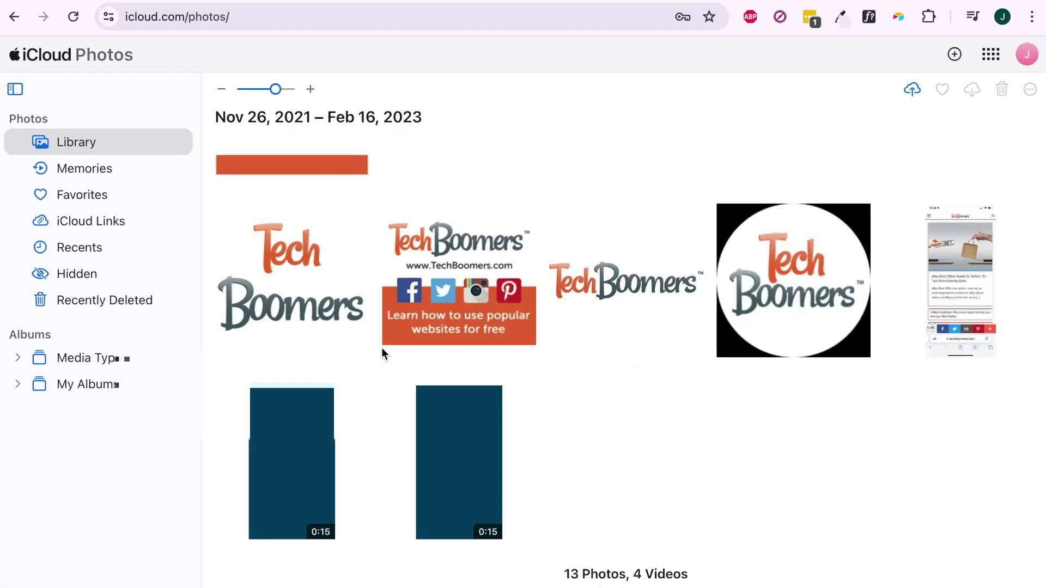
pyautogui.click(651, 296)
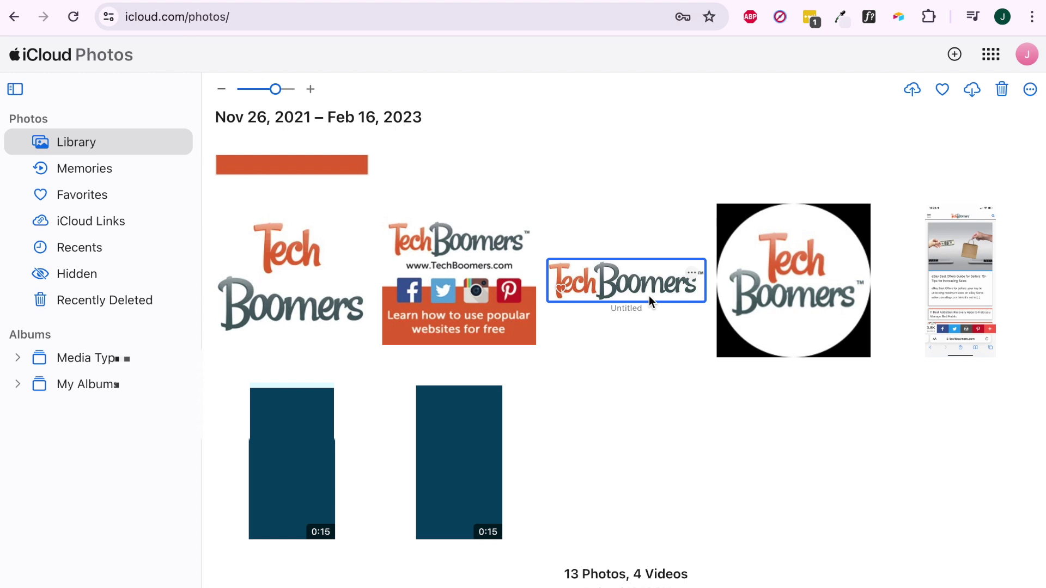
pyautogui.keyDown('ctrl'); pyautogui.click(488, 292); pyautogui.keyUp('ctrl')
pyautogui.scroll(3, 489, 292)
pyautogui.scroll(3, 489, 292)
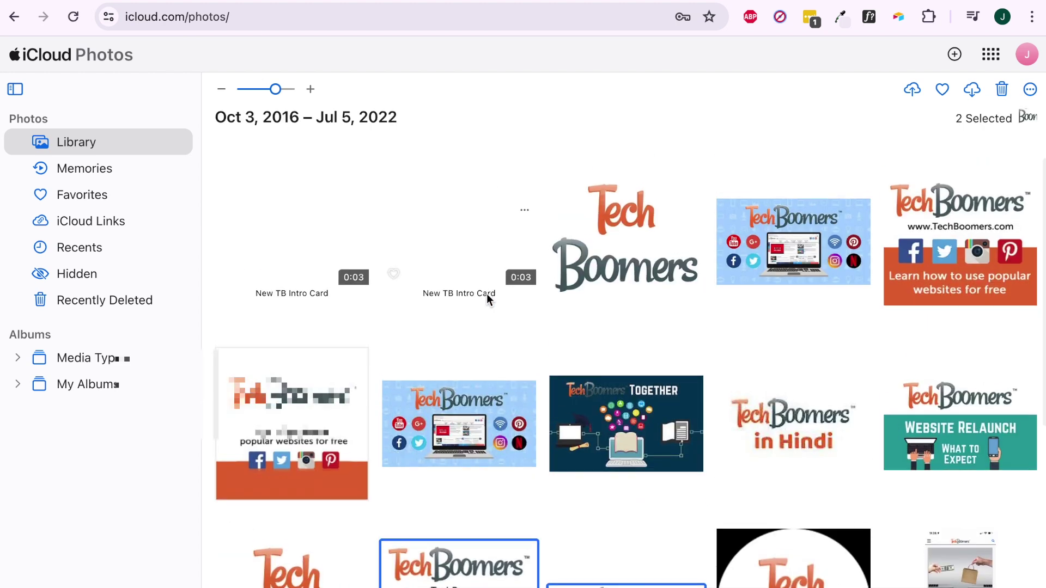
pyautogui.keyDown('ctrl'); pyautogui.click(794, 241); pyautogui.keyUp('ctrl')
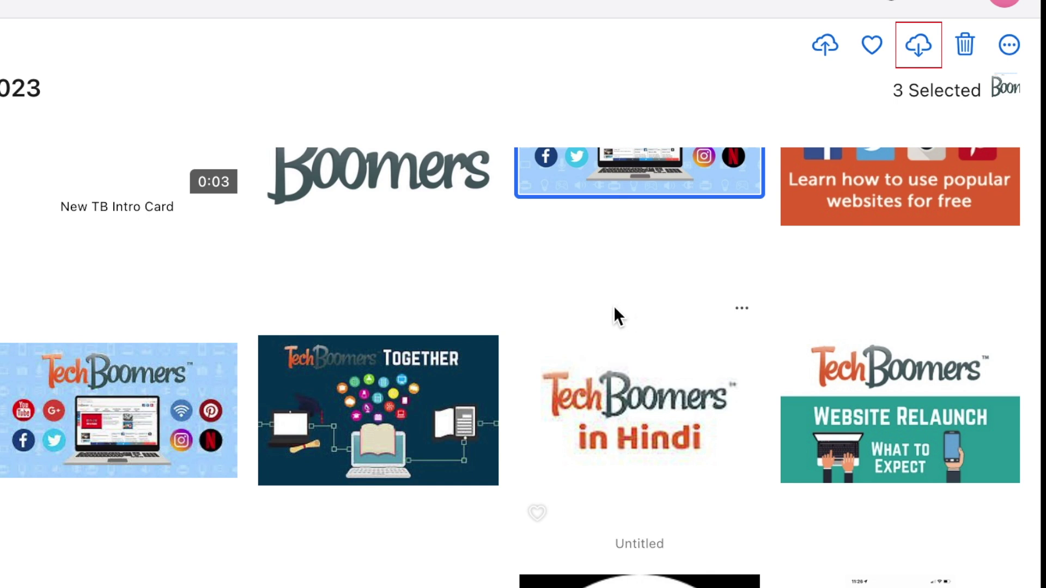
pyautogui.click(919, 46)
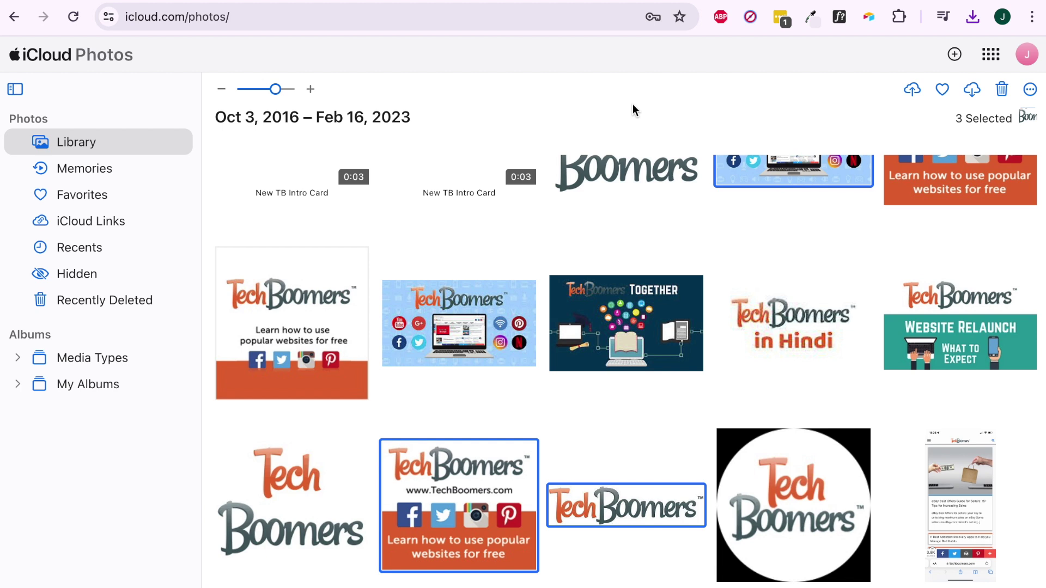
# Step: Reselect the stacked Tech Boomers logo photo and open the downloaded IMG_7803 2 (1).PNG
pyautogui.click(430, 232)
pyautogui.scroll(3, 430, 233)
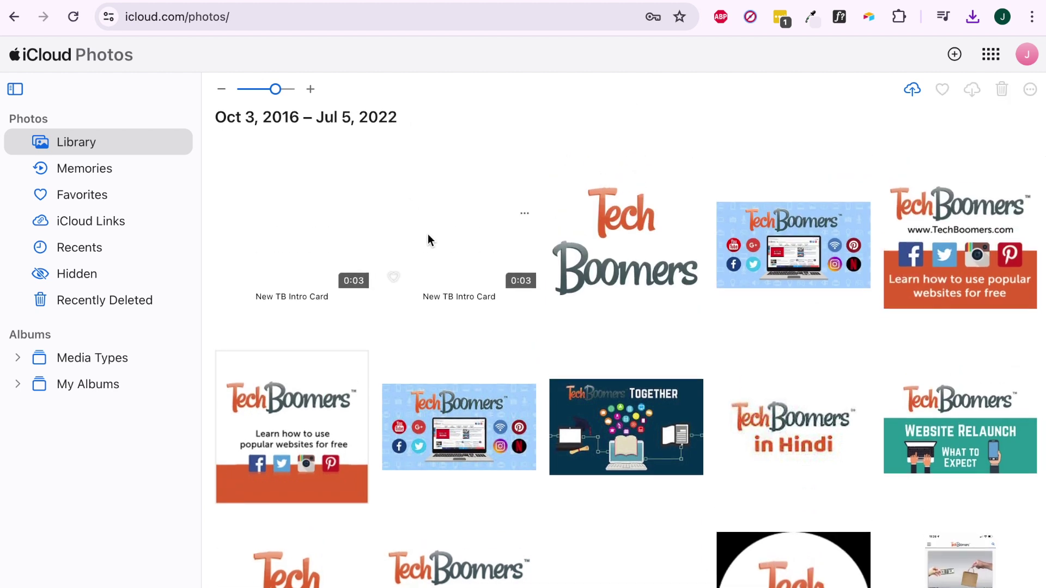
pyautogui.click(639, 239)
pyautogui.click(972, 88)
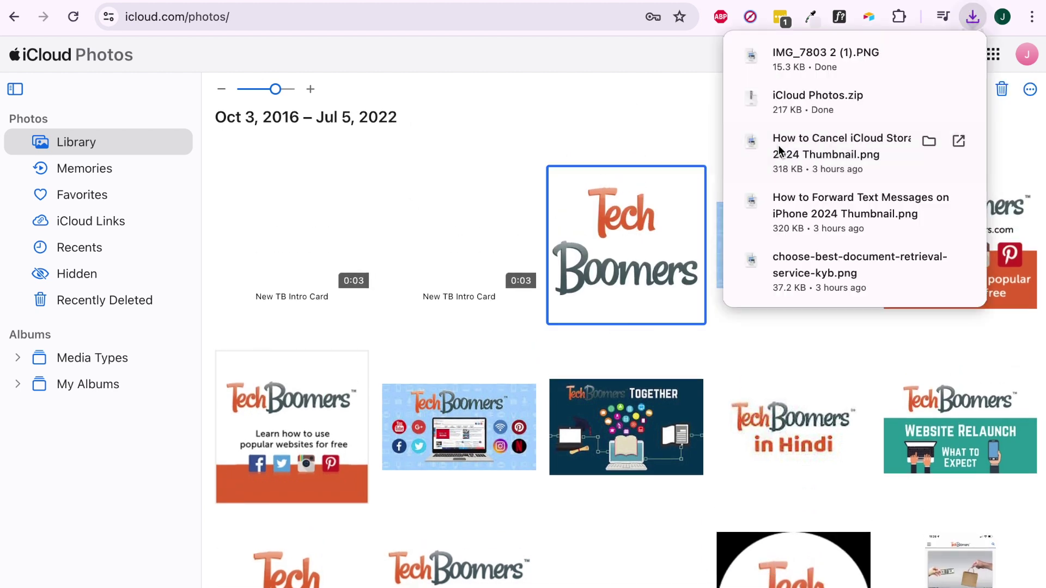
pyautogui.click(844, 52)
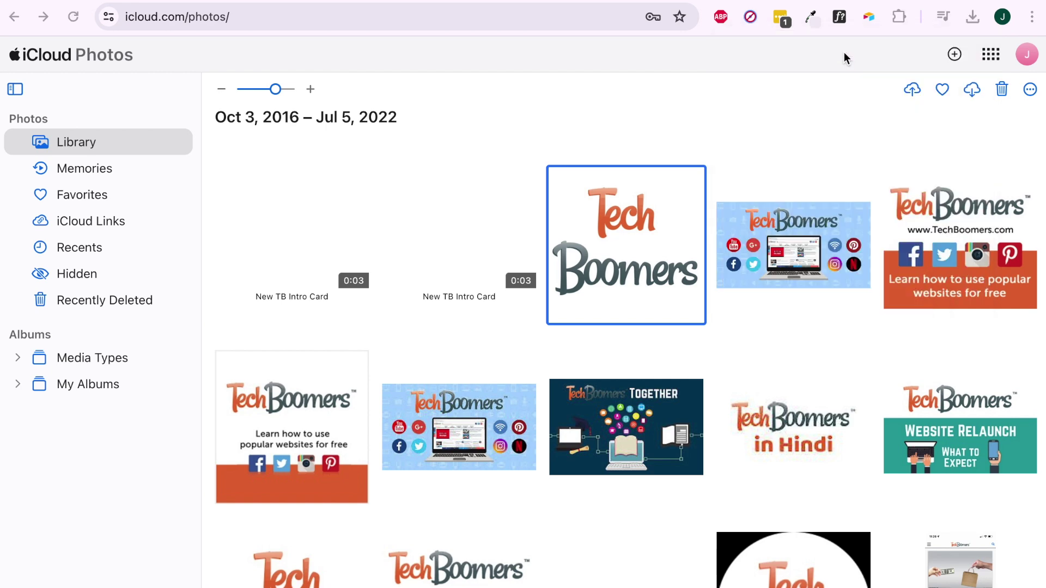